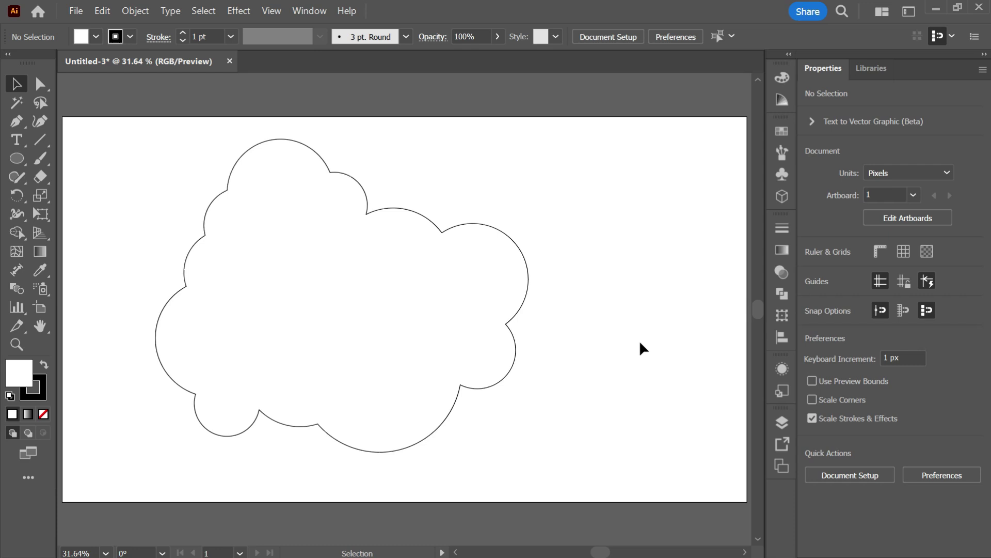
- Select the unfilled cloud by its stroke and drag it toward the upper left
{"action": "left_click", "coordinate": [457, 276]}
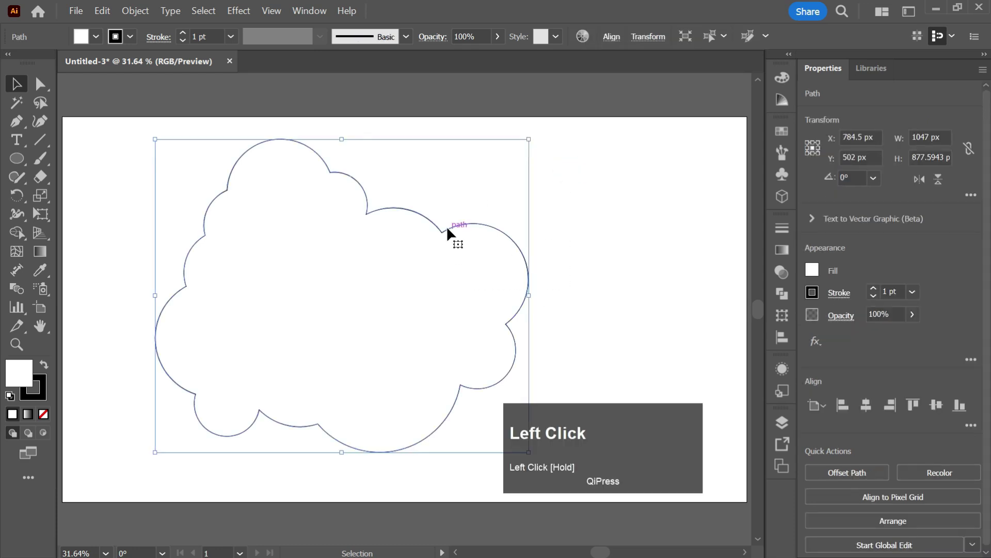
{"action": "left_click_drag", "start_coordinate": [447, 226], "coordinate": [471, 221]}
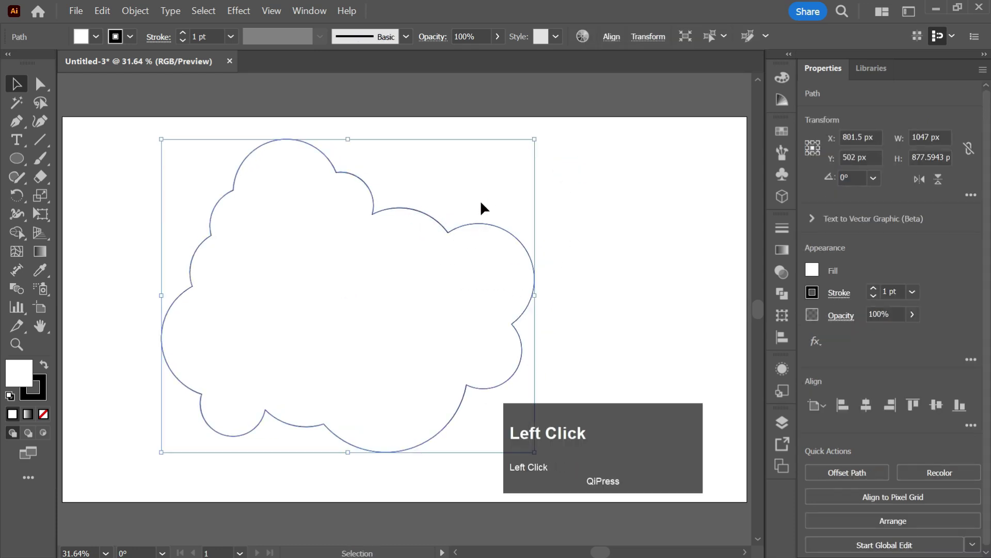
{"action": "left_click", "coordinate": [481, 207]}
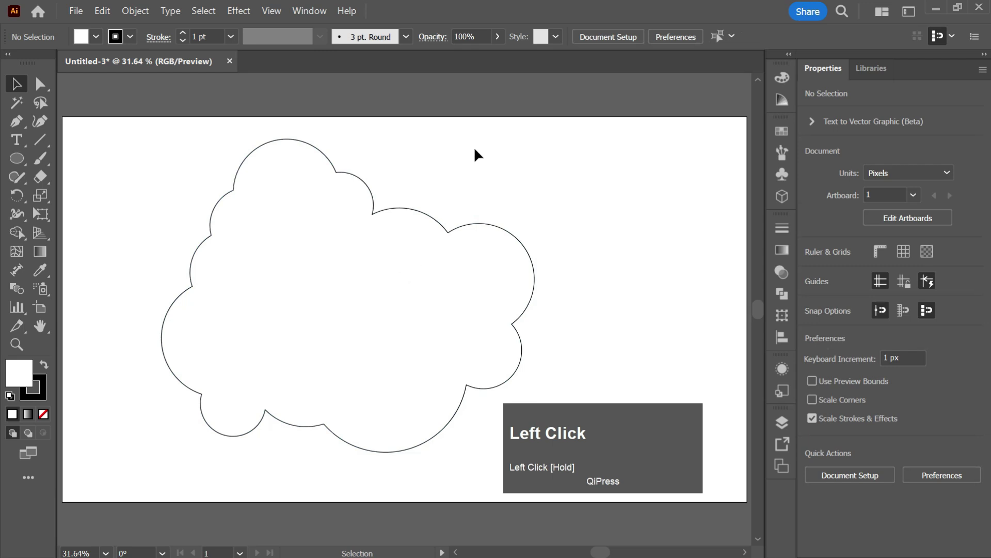
{"action": "left_click", "coordinate": [455, 210]}
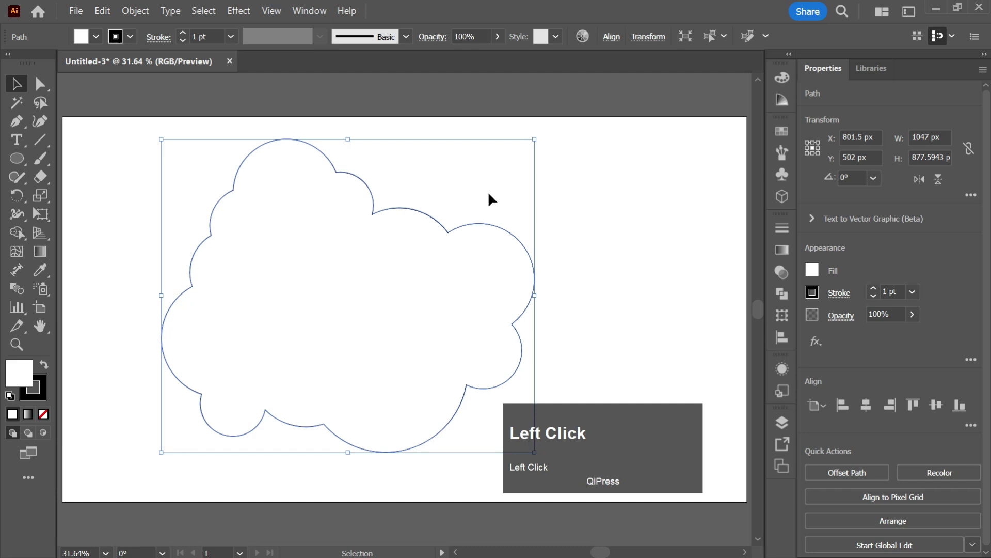
{"action": "left_click_drag", "start_coordinate": [488, 191], "coordinate": [433, 238]}
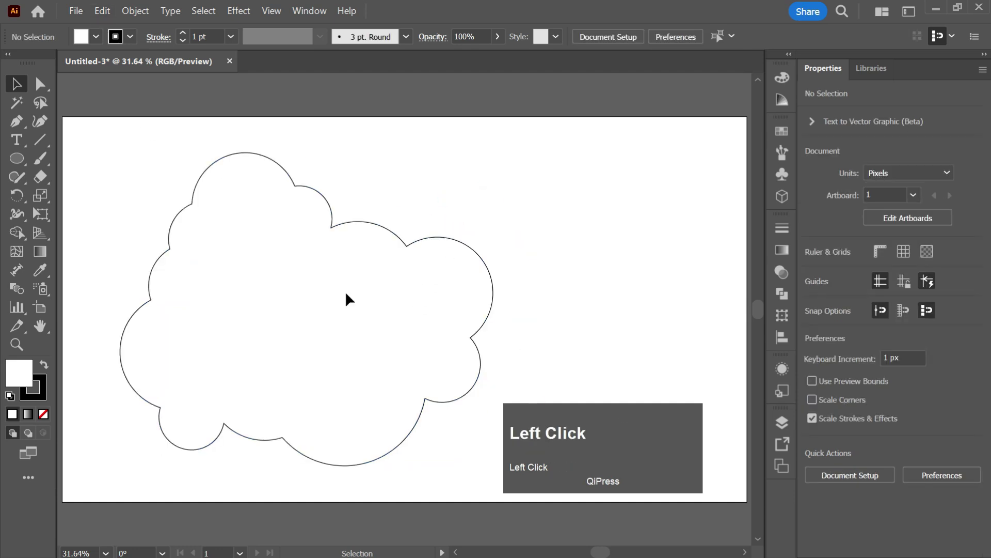
- Try clicking and marqueeing the cloud's empty interior, then marquee toward its outline
{"action": "left_click", "coordinate": [269, 267]}
{"action": "left_click", "coordinate": [256, 275]}
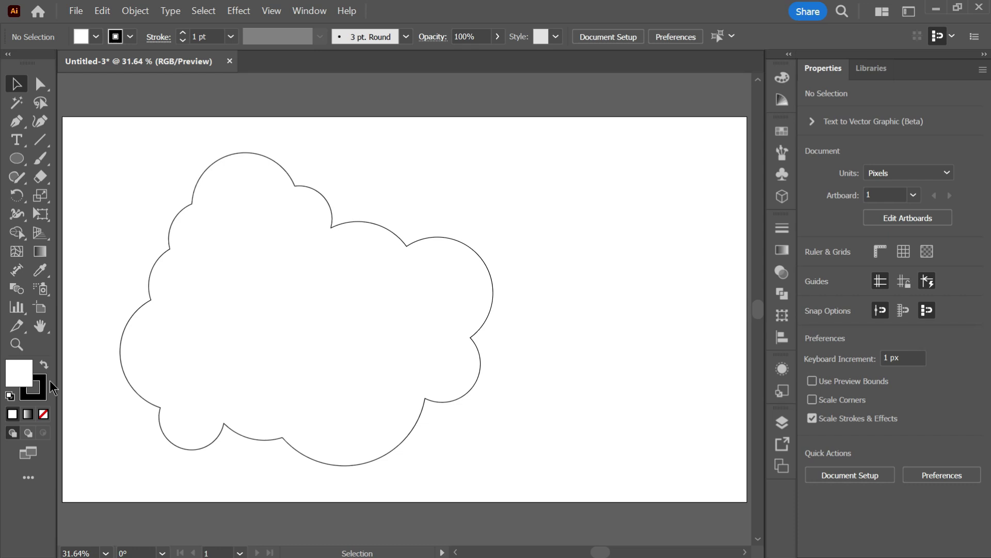
{"action": "left_click", "coordinate": [254, 293]}
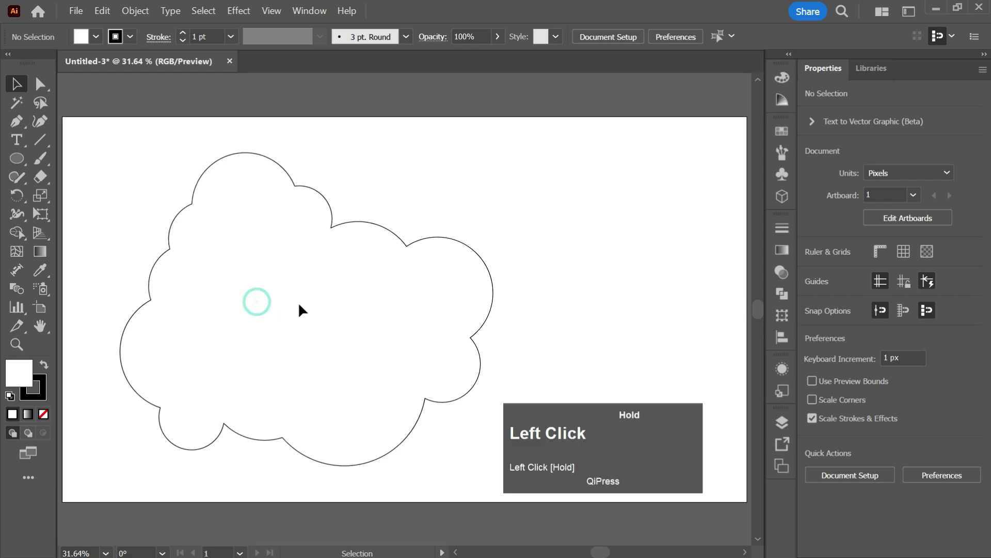
{"action": "left_click_drag", "start_coordinate": [232, 323], "coordinate": [394, 310]}
{"action": "left_click_drag", "start_coordinate": [286, 267], "coordinate": [381, 324]}
{"action": "left_click_drag", "start_coordinate": [425, 193], "coordinate": [337, 321]}
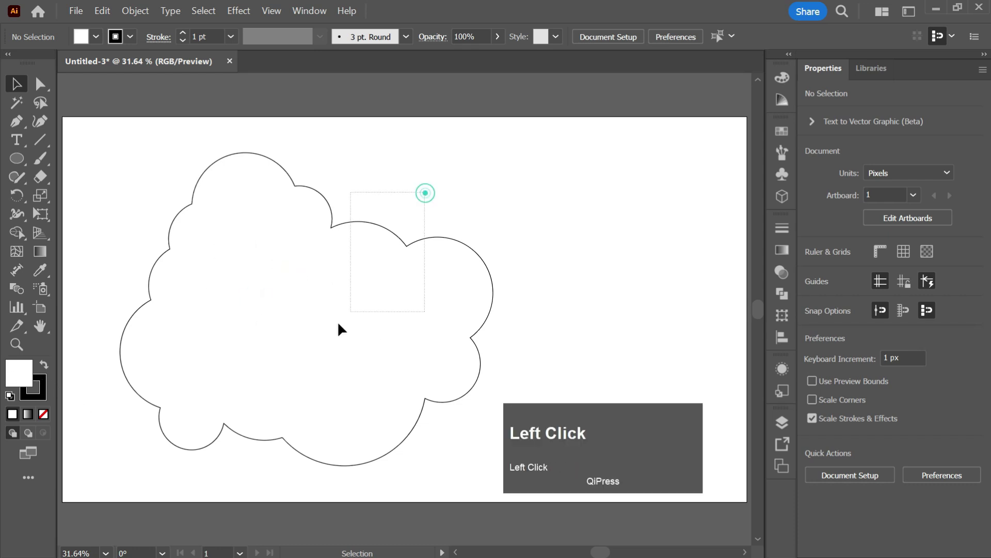
{"action": "left_click_drag", "start_coordinate": [551, 170], "coordinate": [431, 290]}
- Retry interior marquees, then select the cloud by marqueeing and clicking its outline
{"action": "left_click_drag", "start_coordinate": [507, 222], "coordinate": [352, 339]}
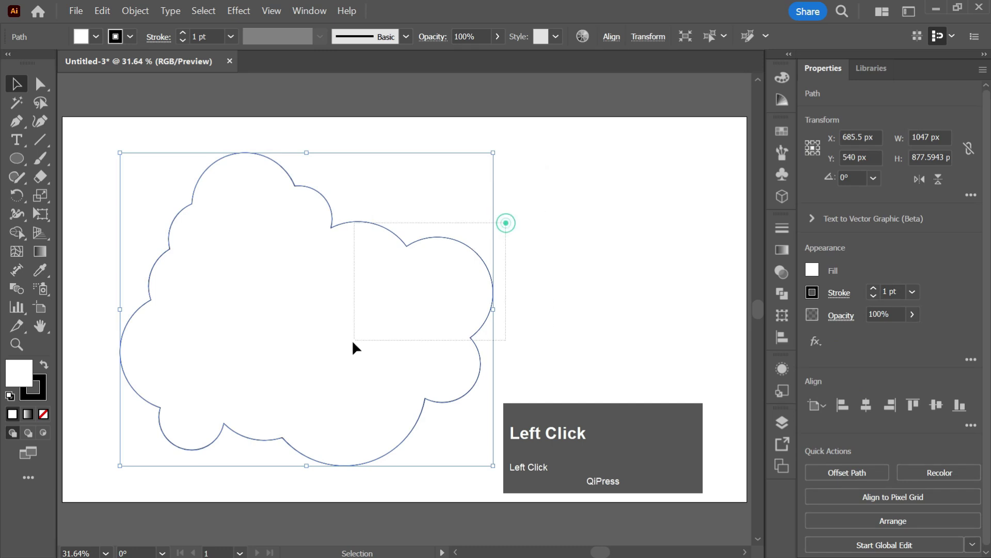
{"action": "left_click_drag", "start_coordinate": [255, 279], "coordinate": [357, 326]}
{"action": "left_click_drag", "start_coordinate": [274, 290], "coordinate": [362, 347]}
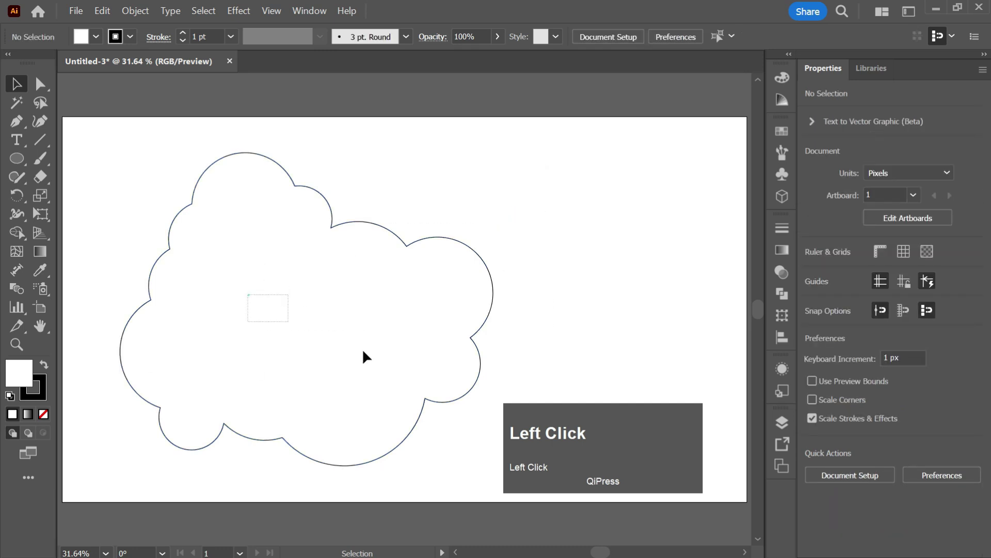
{"action": "left_click", "coordinate": [301, 290]}
{"action": "left_click_drag", "start_coordinate": [243, 254], "coordinate": [351, 329]}
{"action": "left_click_drag", "start_coordinate": [419, 187], "coordinate": [284, 242]}
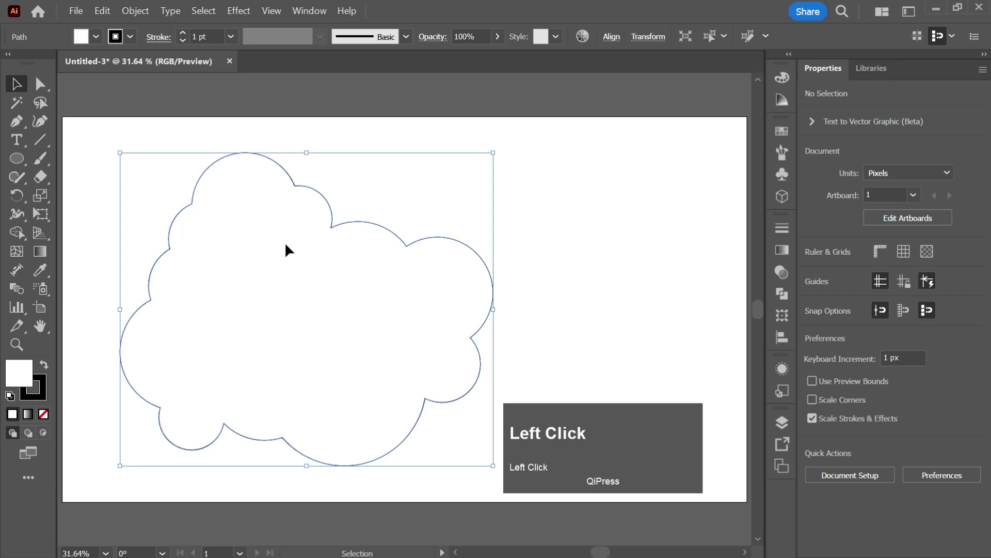
{"action": "left_click", "coordinate": [295, 226]}
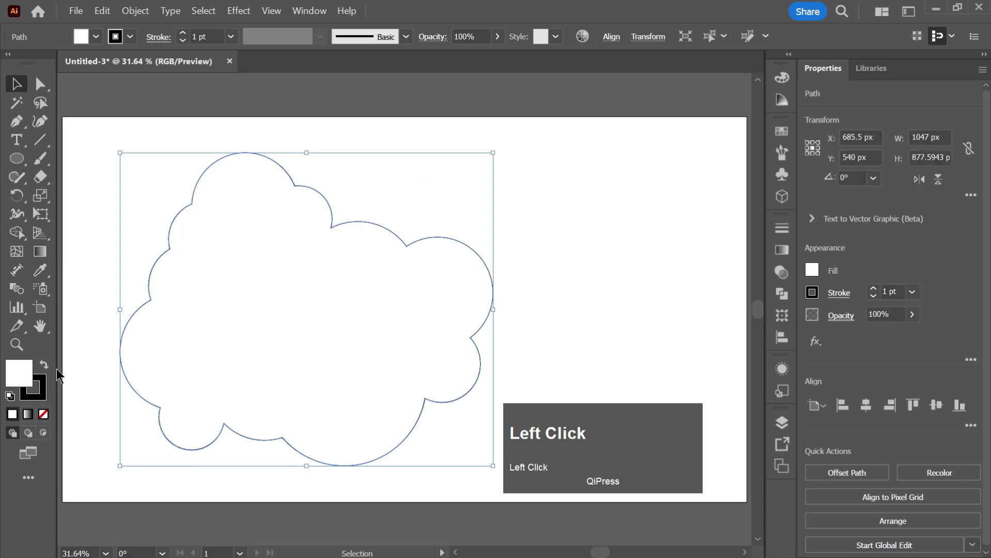
- Set the cloud's fill to pure red (#ff0000) in the Color Picker
{"action": "double_click", "coordinate": [19, 373]}
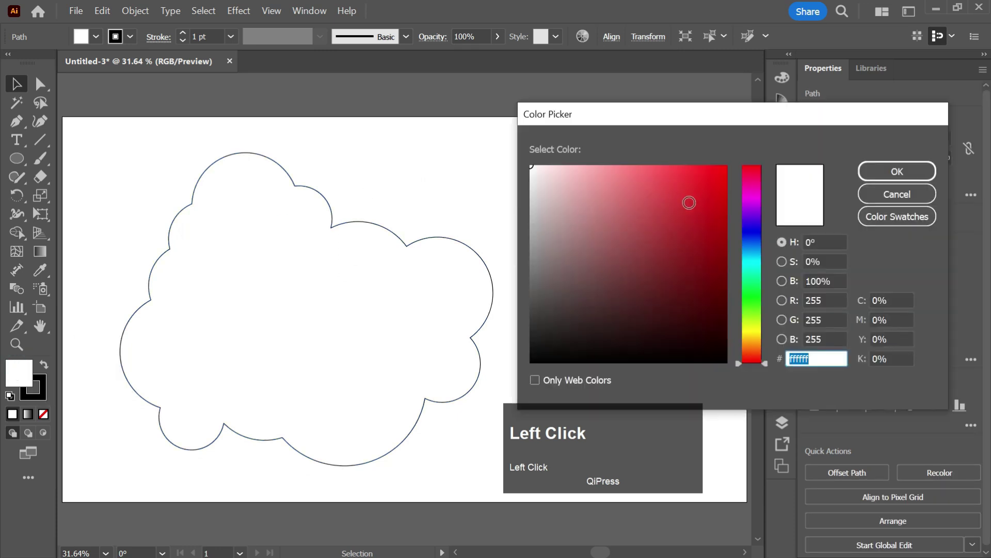
{"action": "left_click_drag", "start_coordinate": [714, 192], "coordinate": [727, 166]}
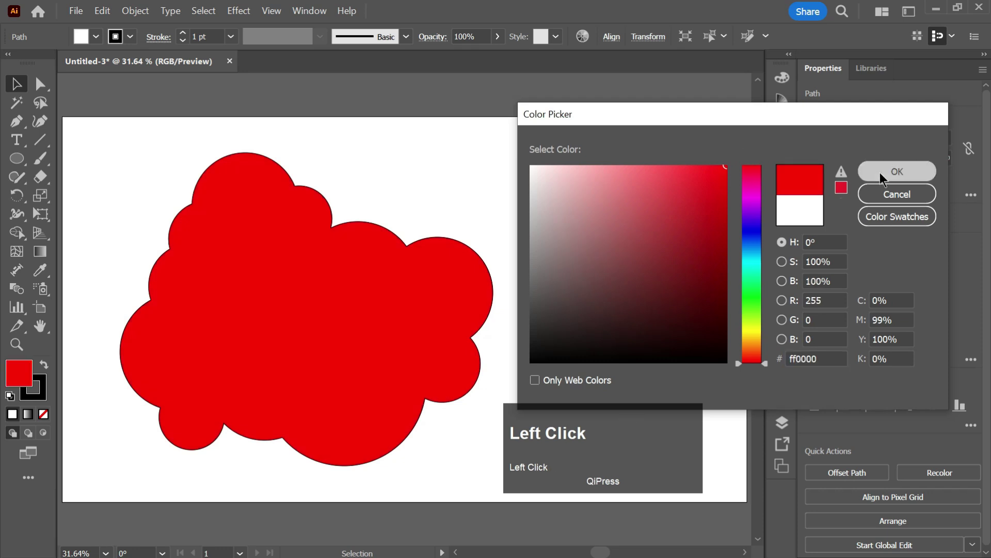
{"action": "left_click", "coordinate": [896, 172]}
- Deselect, try clicking inside the red cloud, then reselect it with a marquee
{"action": "left_click", "coordinate": [589, 294]}
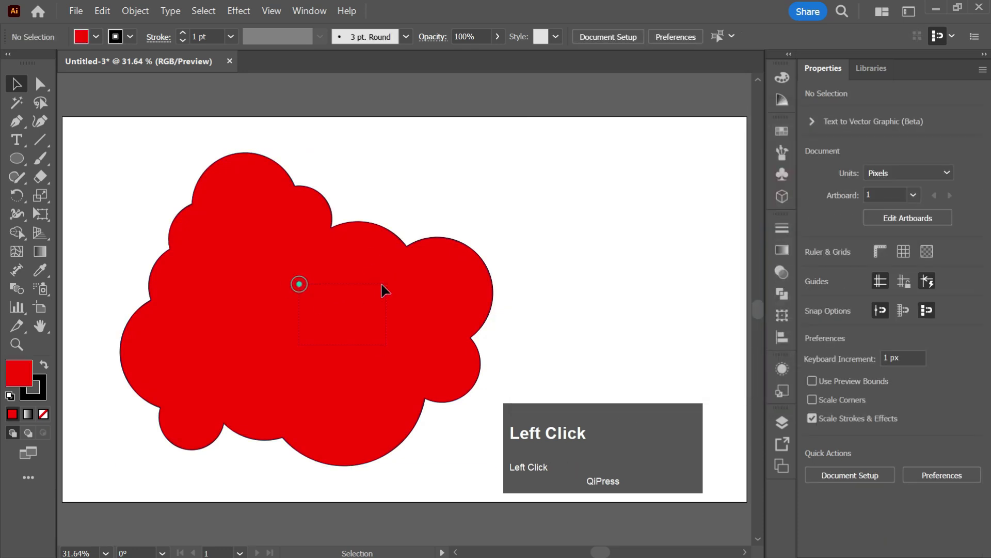
{"action": "left_click", "coordinate": [361, 277]}
{"action": "left_click_drag", "start_coordinate": [447, 163], "coordinate": [361, 310]}
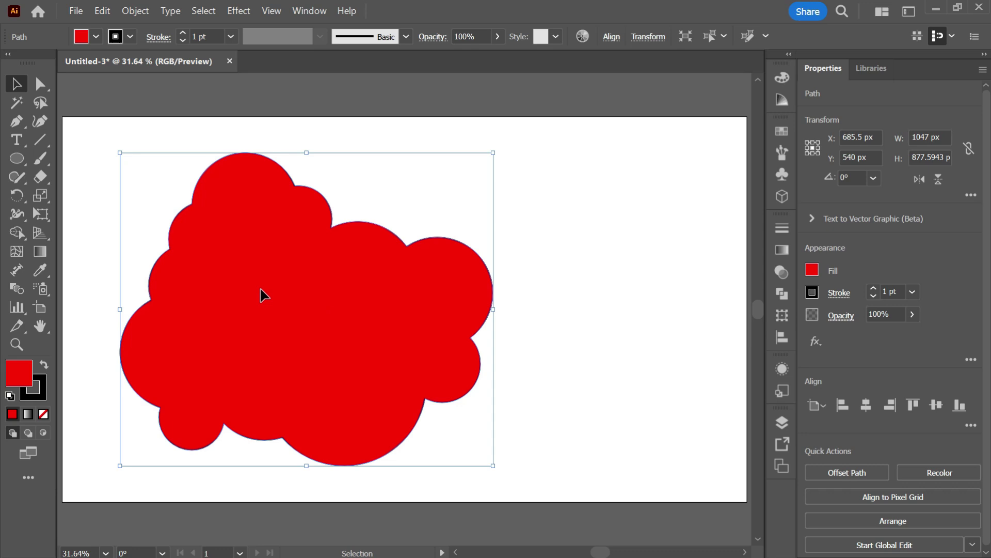
- Uncheck Object Selection by Path Only in Selection & Anchor Display preferences
{"action": "left_click", "coordinate": [102, 11]}
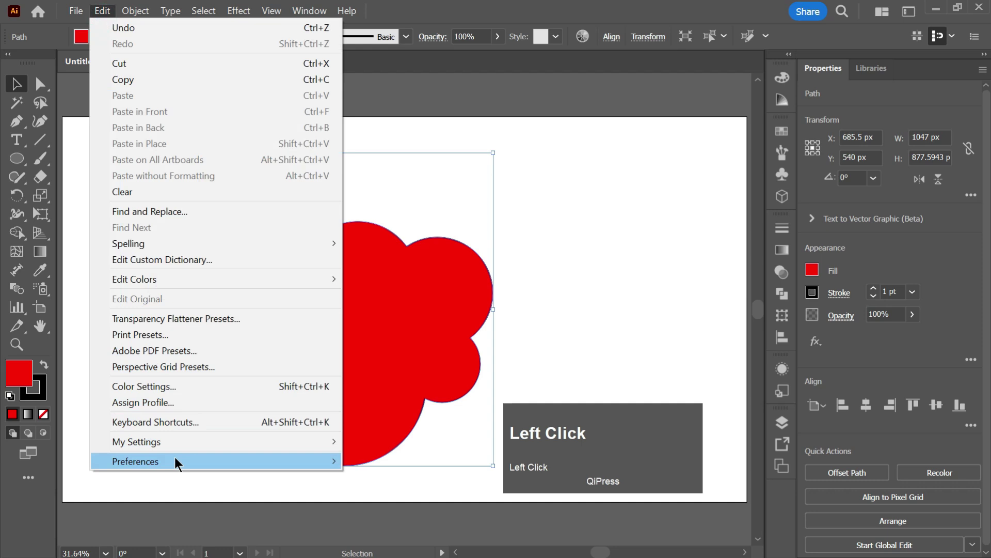
{"action": "mouse_move", "coordinate": [136, 461]}
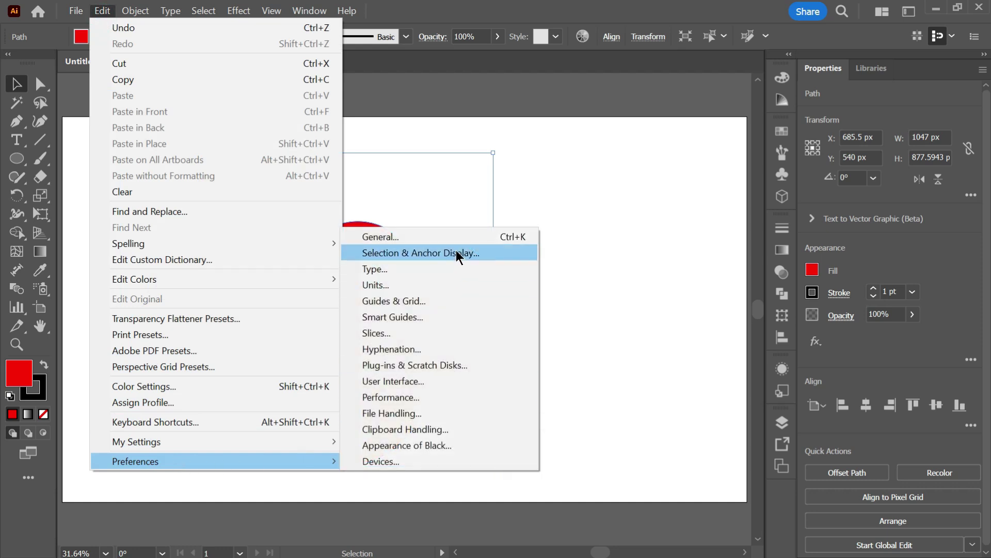
{"action": "left_click", "coordinate": [471, 250]}
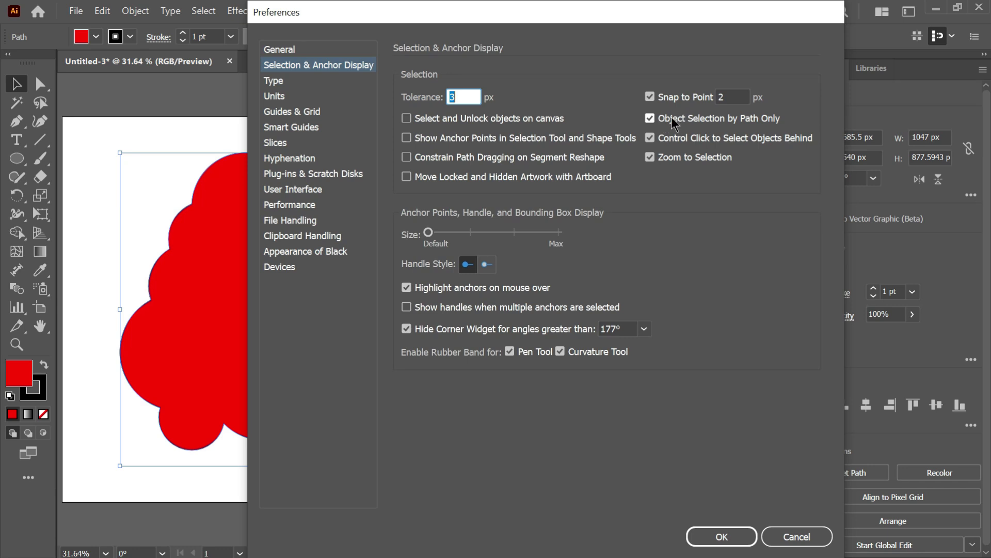
{"action": "left_click", "coordinate": [692, 118]}
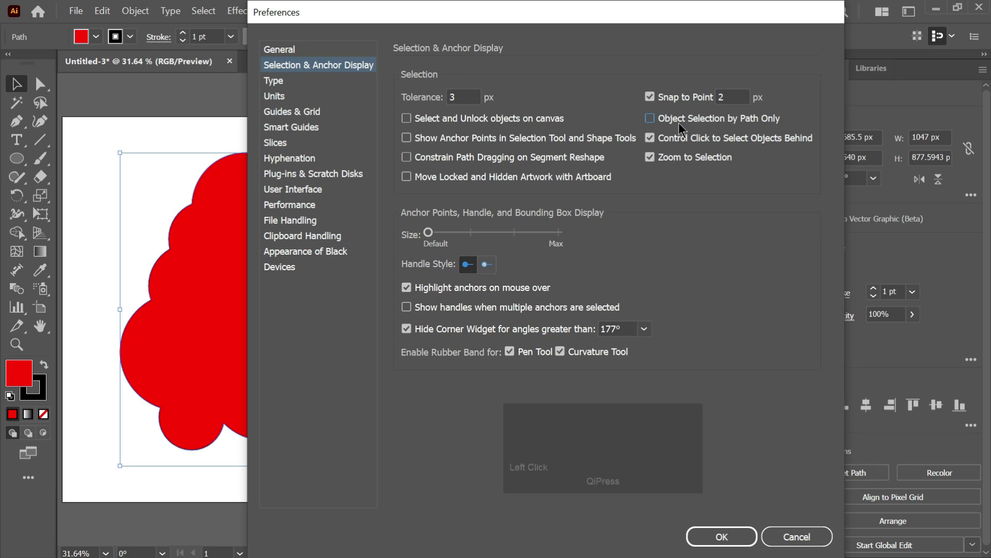
{"action": "left_click", "coordinate": [721, 536]}
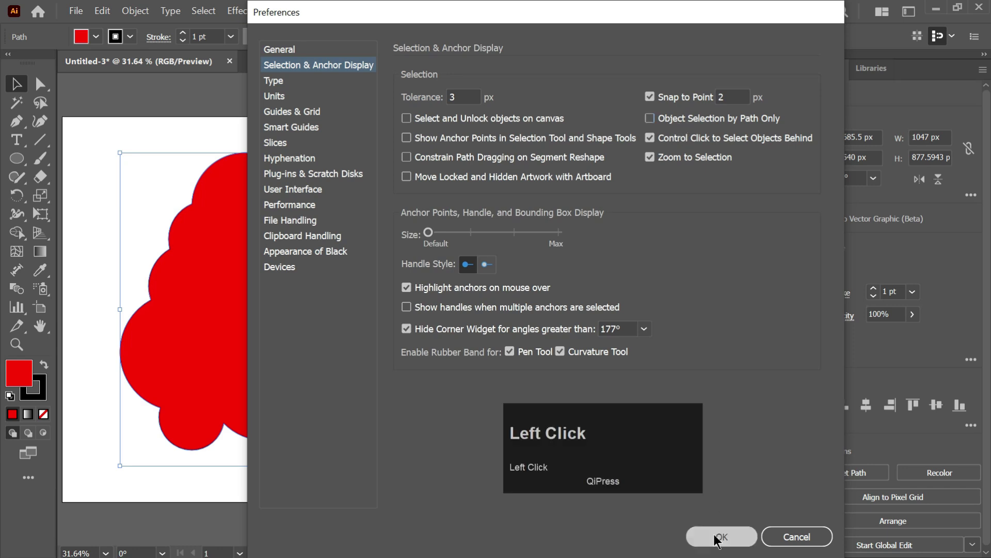
- Drag the red cloud by its fill rightward, then back up and left
{"action": "left_click_drag", "start_coordinate": [256, 314], "coordinate": [478, 329]}
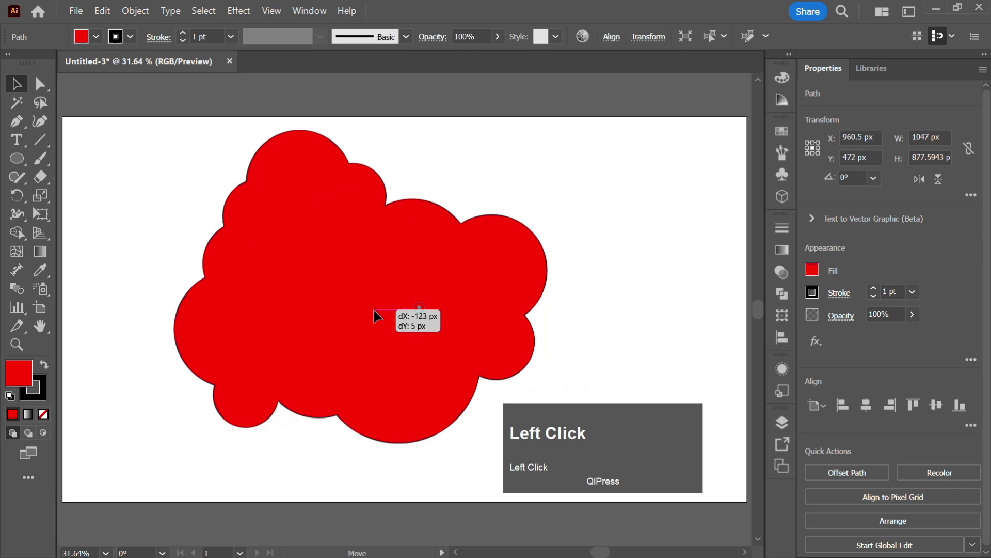
{"action": "mouse_move", "coordinate": [409, 317]}
{"action": "left_mouse_down"}
{"action": "mouse_move", "coordinate": [344, 285]}
{"action": "mouse_move", "coordinate": [235, 285]}
{"action": "mouse_move", "coordinate": [394, 263]}
{"action": "left_mouse_up"}
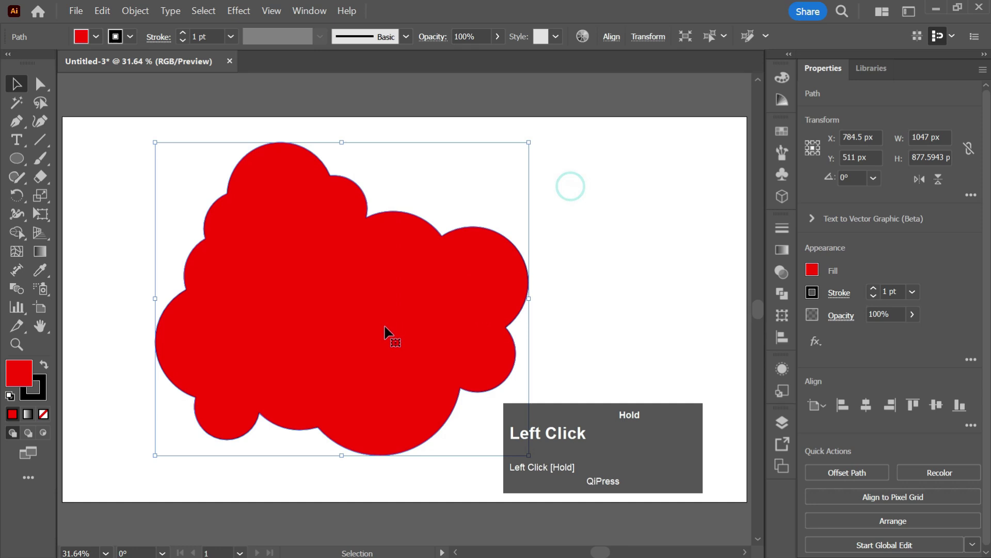
{"action": "left_click", "coordinate": [372, 292]}
{"action": "left_click", "coordinate": [471, 276]}
- Click several spots on and around the red cloud on the artboard
{"action": "left_click", "coordinate": [589, 163]}
{"action": "left_click", "coordinate": [478, 184]}
{"action": "left_click", "coordinate": [432, 156]}
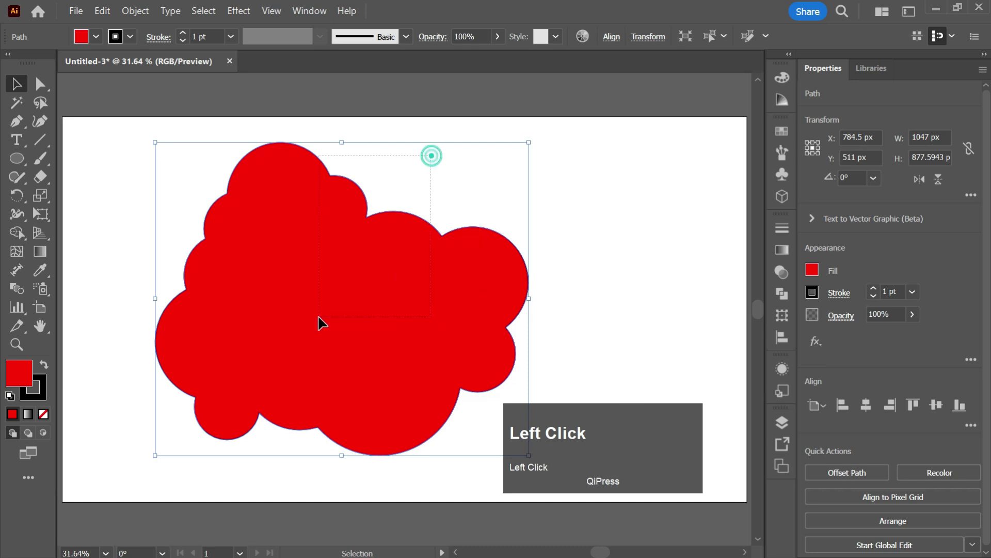
{"action": "left_click", "coordinate": [464, 183]}
{"action": "left_click", "coordinate": [451, 165]}
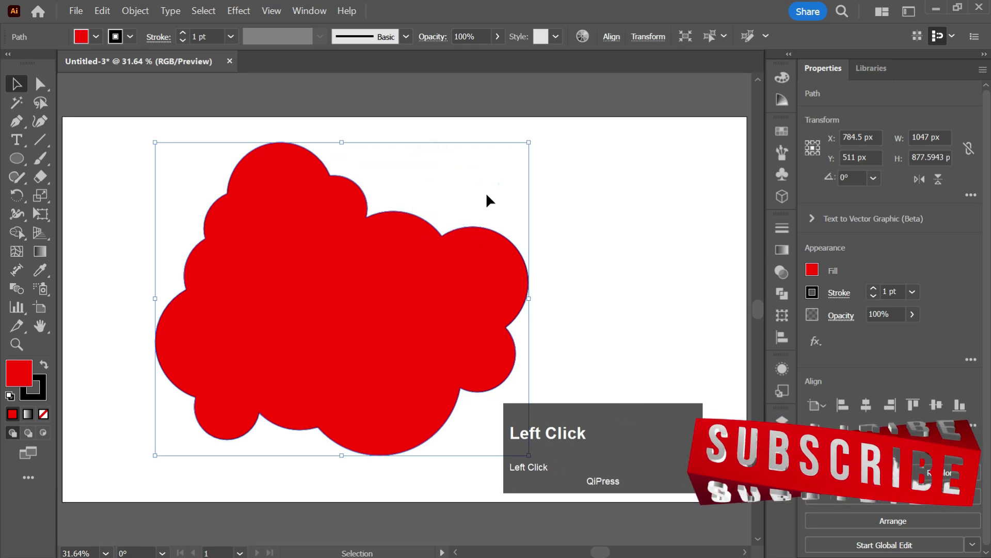
{"action": "left_click", "coordinate": [474, 162]}
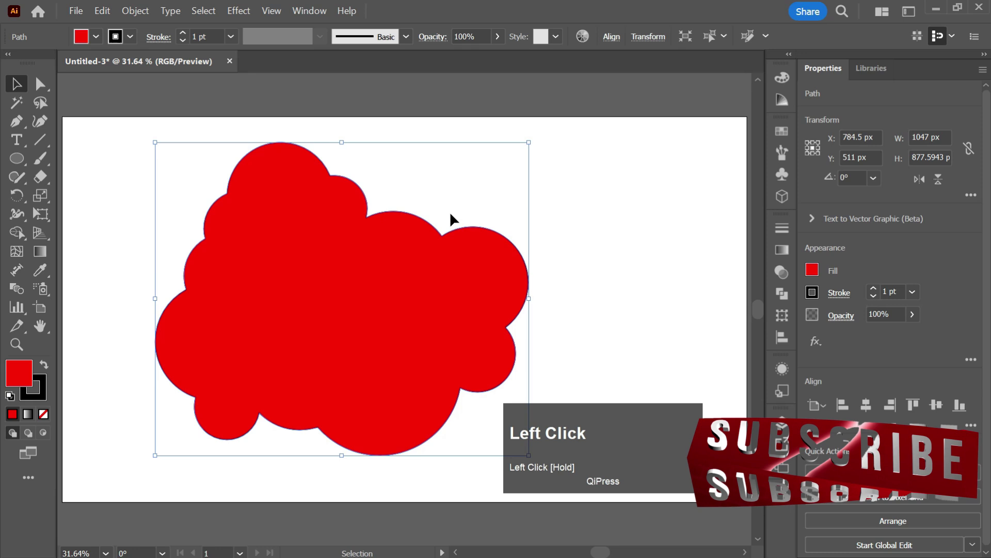
{"action": "left_click", "coordinate": [480, 164]}
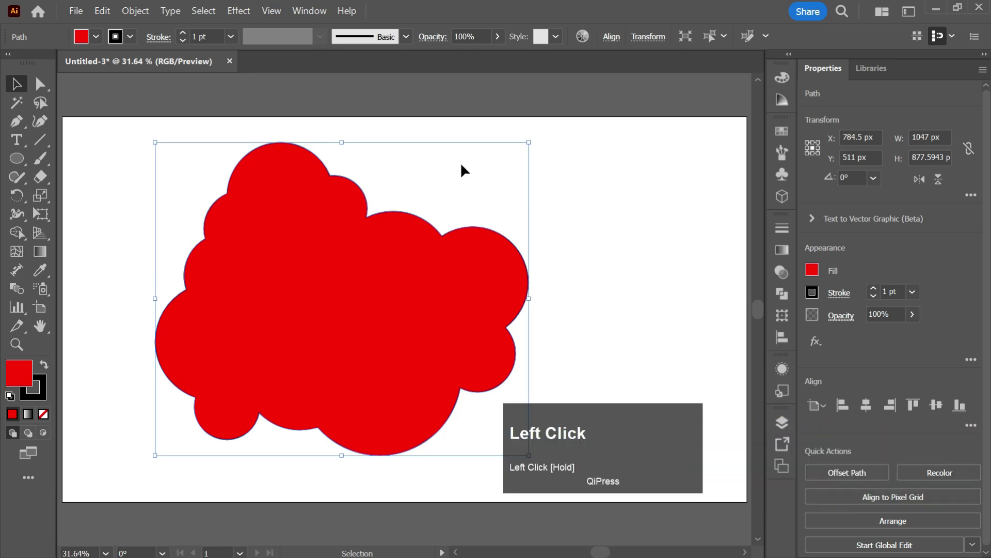
{"action": "left_click", "coordinate": [297, 350]}
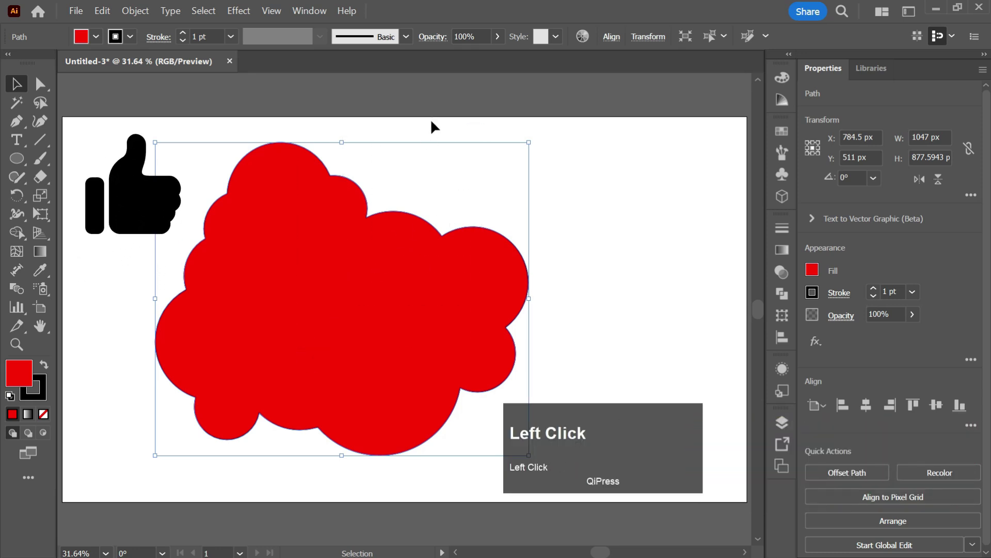